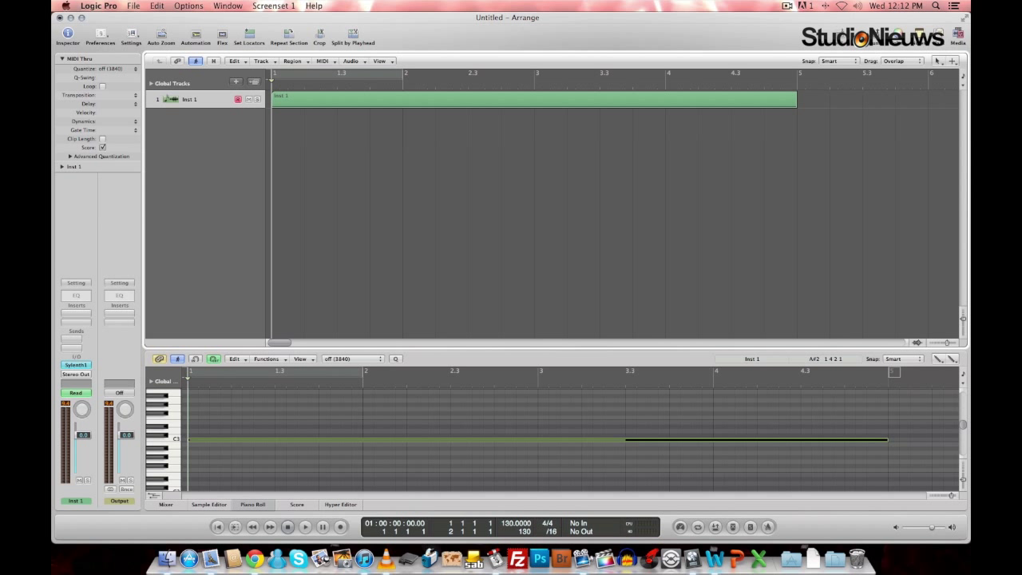
- Play back the existing Inst 1 region from the start to hear the example sound
key(space)
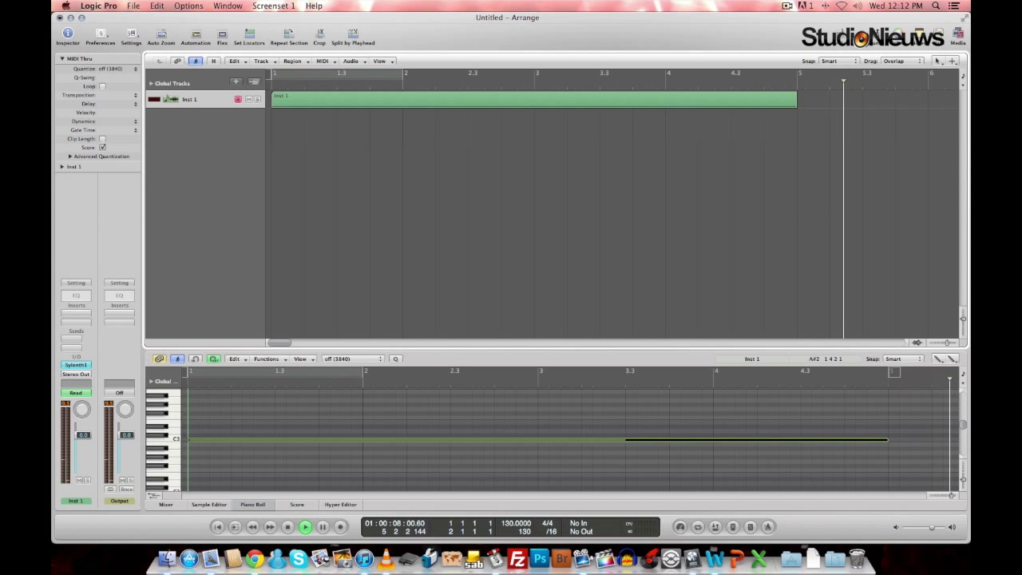
key(space)
- Add one software instrument track and create an empty MIDI region on it at bar 1
click(235, 81)
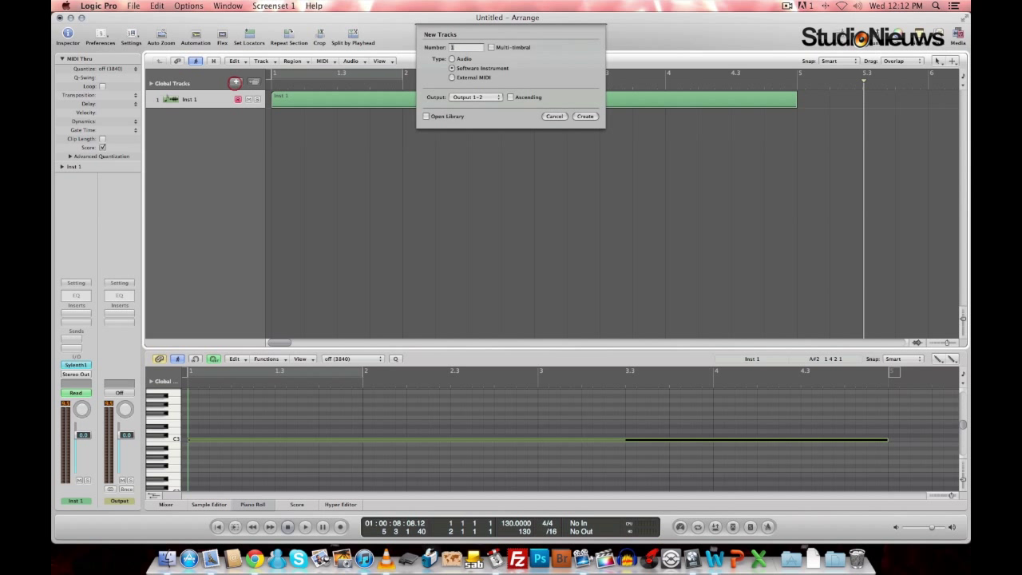
click(463, 69)
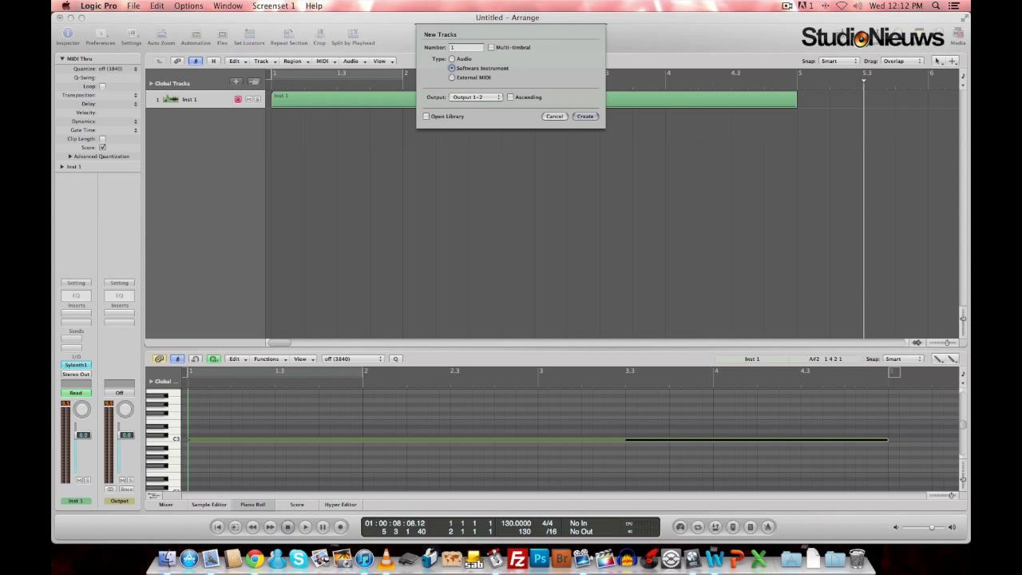
click(584, 116)
right_click(278, 119)
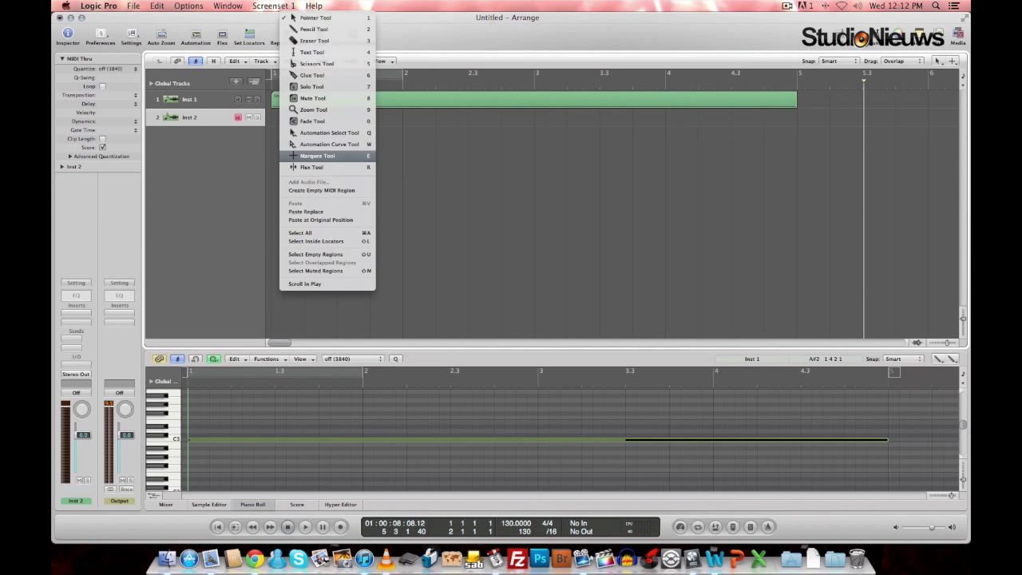
click(318, 191)
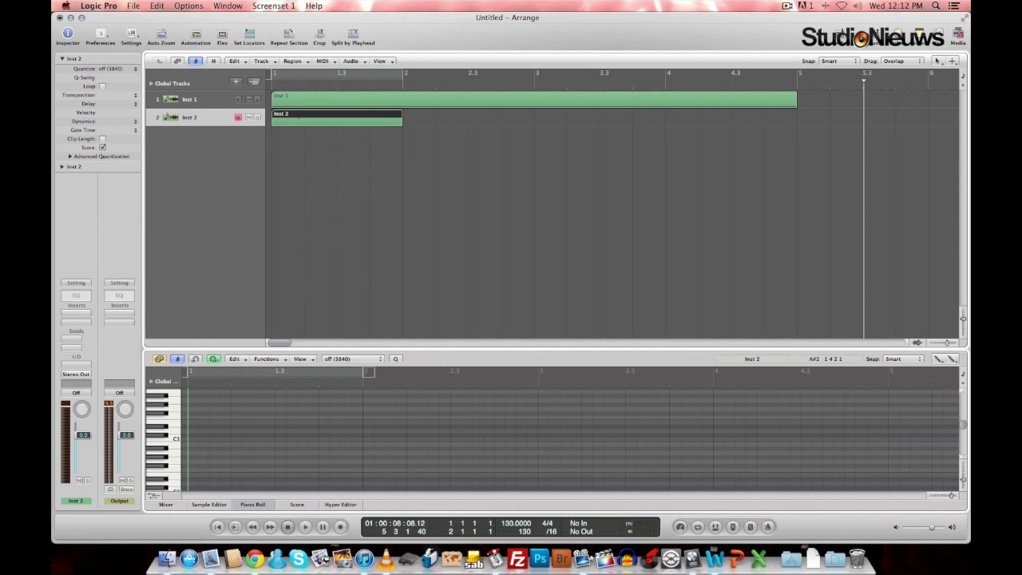
- Place a C3 note from bar 1 to bar 5 on the Inst 2 track and mute Inst 1
click(191, 440)
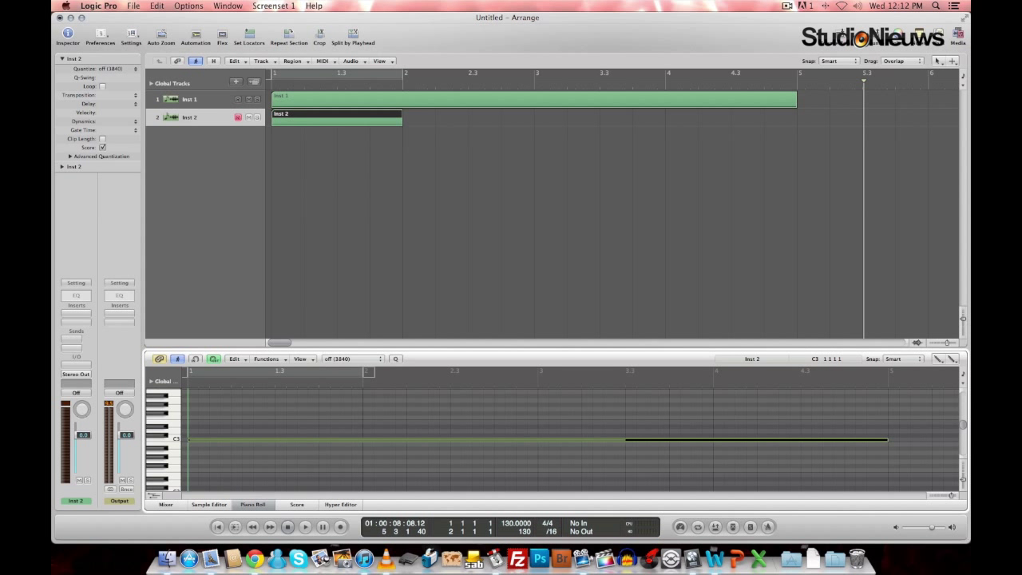
click(250, 100)
key(Return)
- Load the Sylenth1 instrument on the Inst 2 track and initialise its preset
click(76, 364)
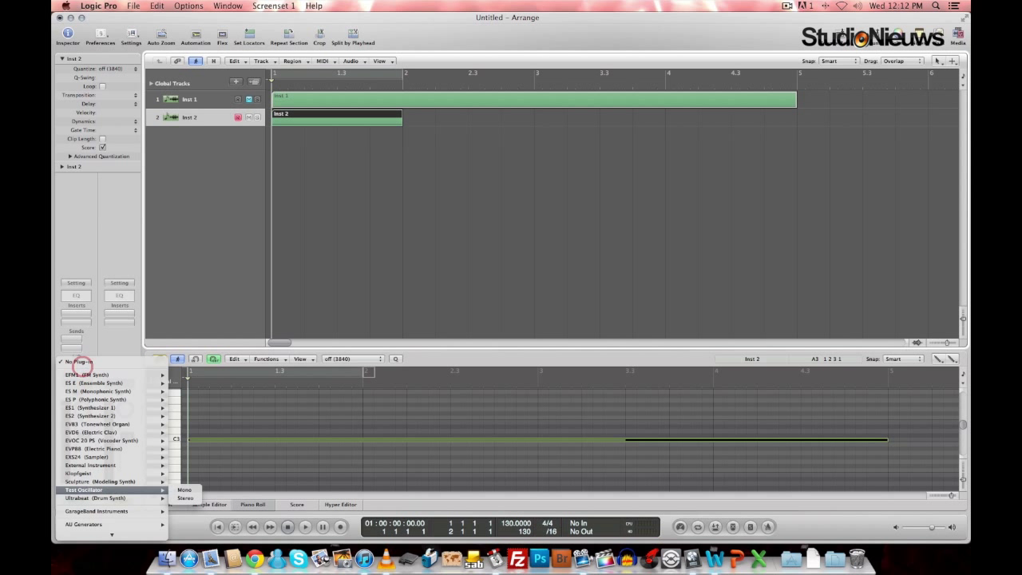
mouse_move(85, 526)
mouse_move(185, 518)
mouse_move(200, 500)
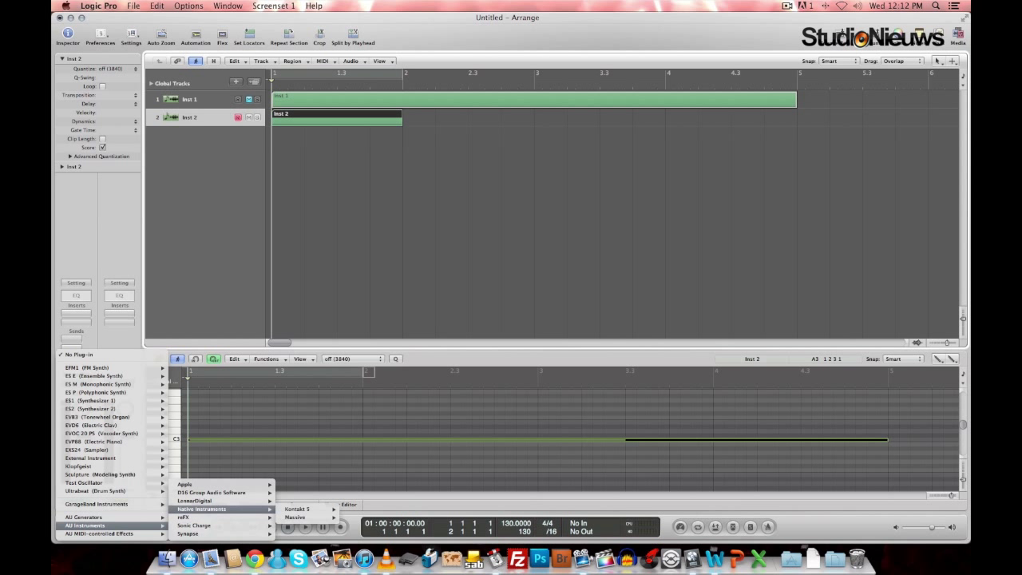
mouse_move(296, 500)
click(352, 501)
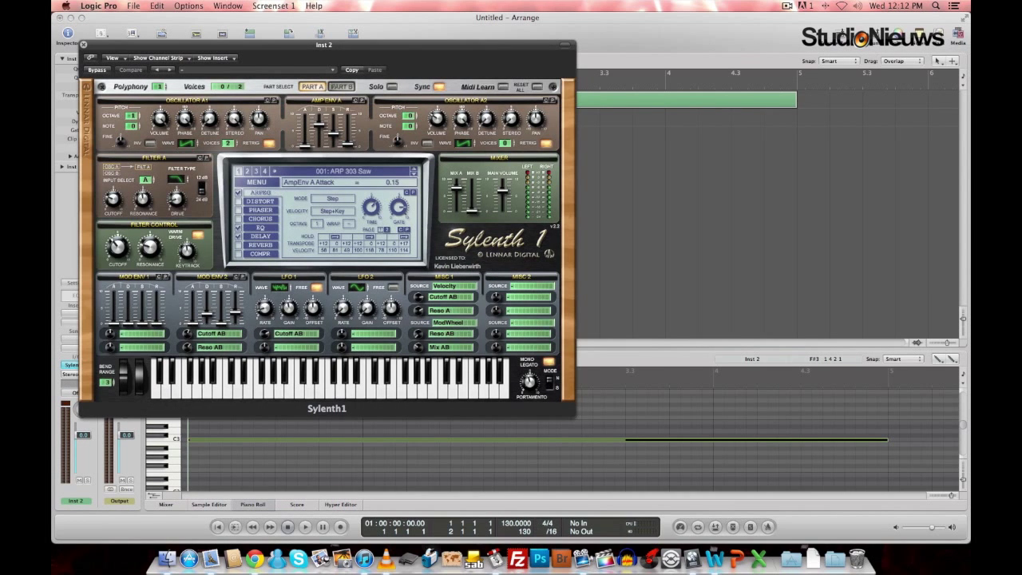
drag(324, 44, 563, 57)
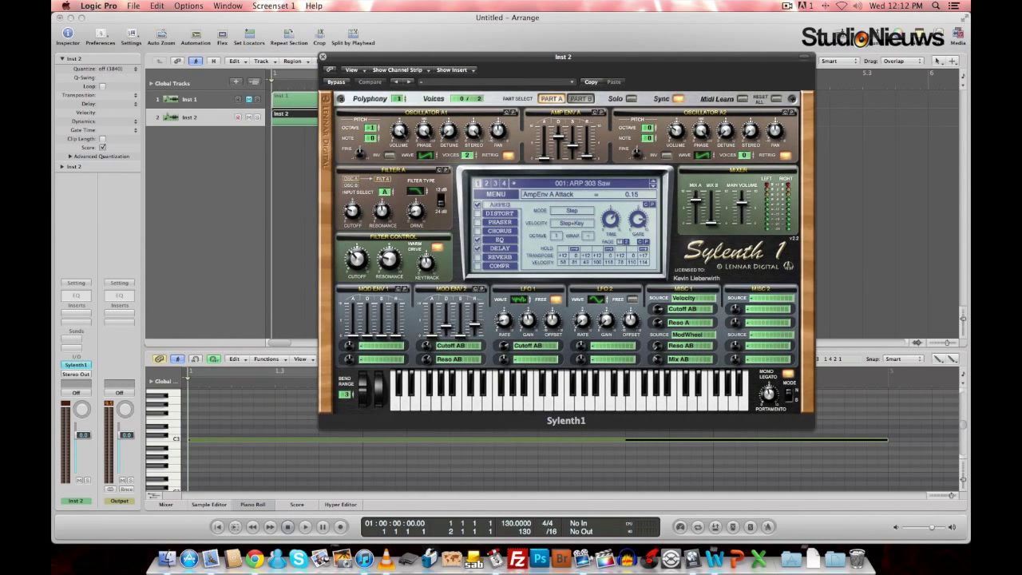
click(496, 194)
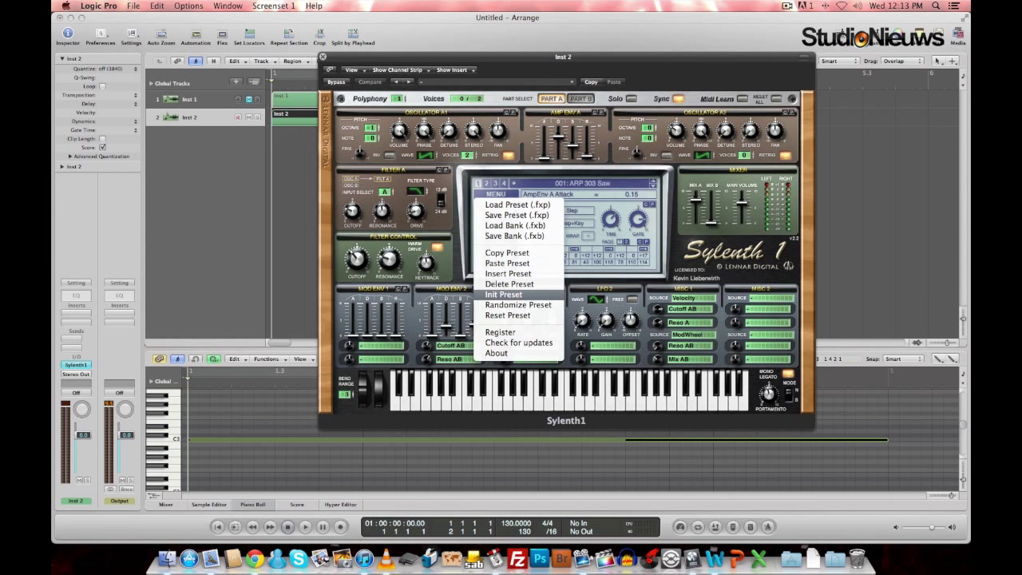
click(503, 294)
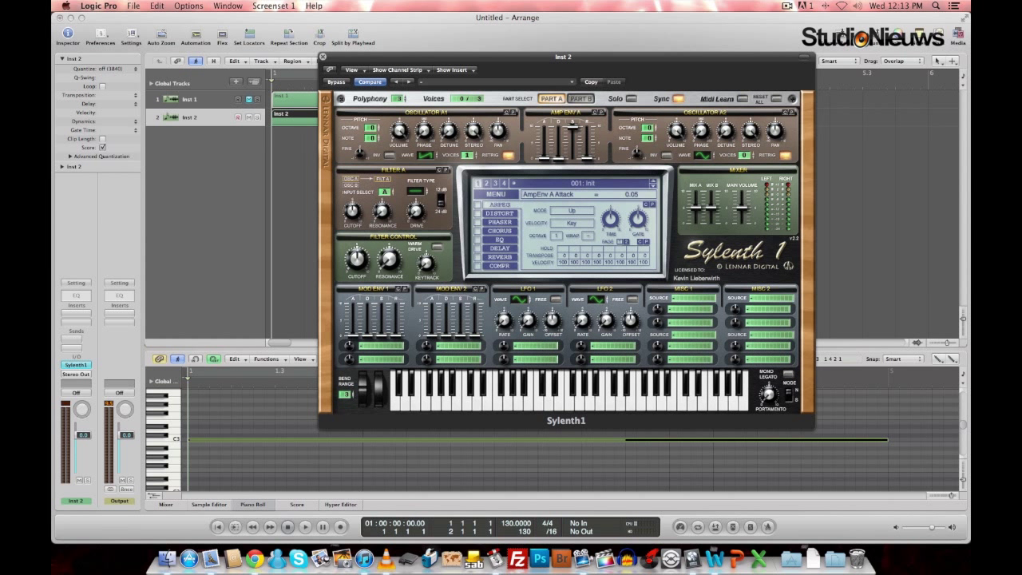
- Turn off retrigger on oscillators A1 and A2 and give each a pulse wave with 8 voices
click(508, 156)
click(785, 155)
drag(426, 155, 467, 137)
drag(703, 156, 703, 130)
drag(744, 155, 744, 95)
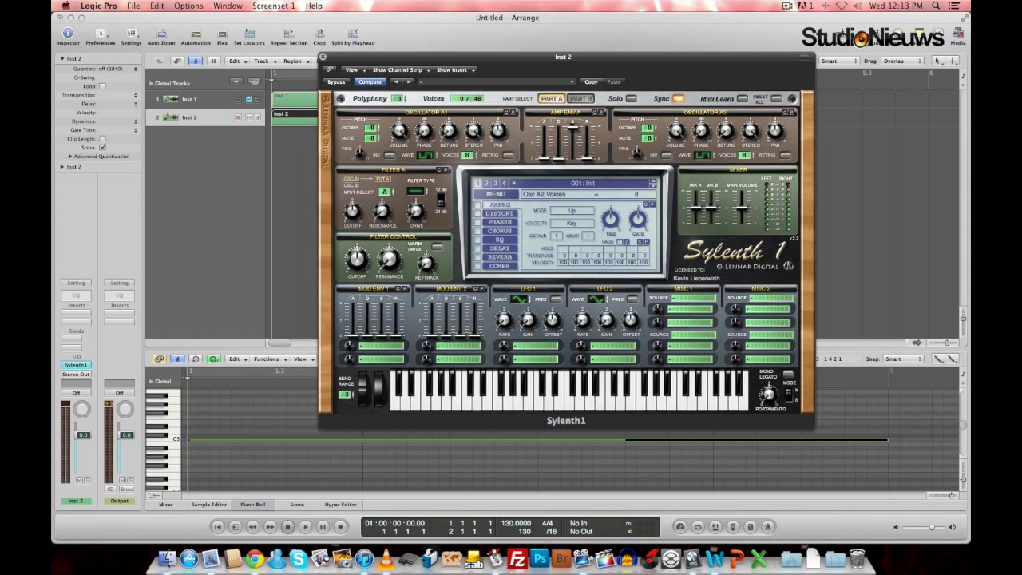
- Set the octave of oscillators A1 and A2 to +2 and audition the sound
drag(371, 128, 371, 120)
drag(649, 127, 648, 122)
drag(647, 57, 766, 54)
key(space)
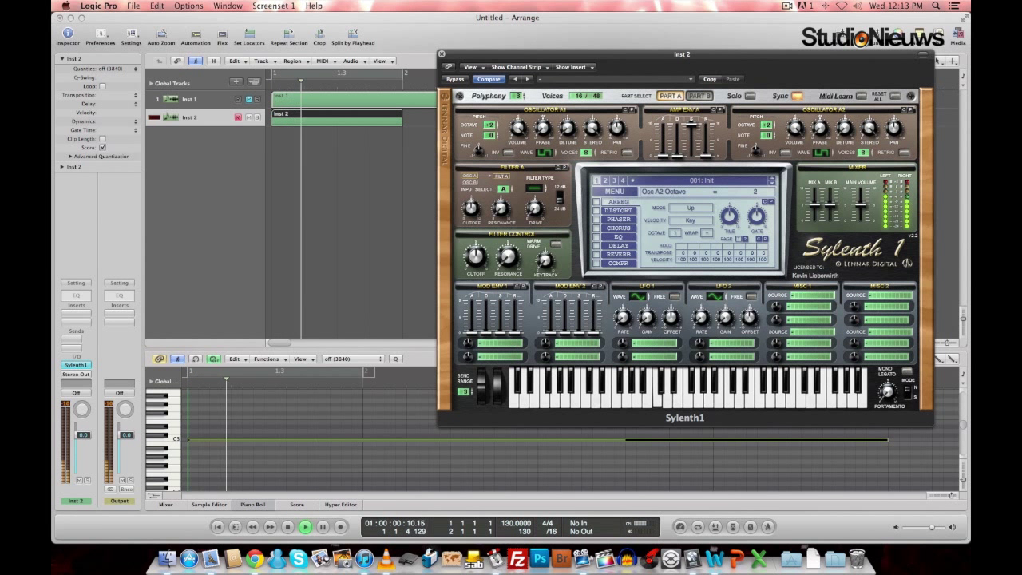
key(space)
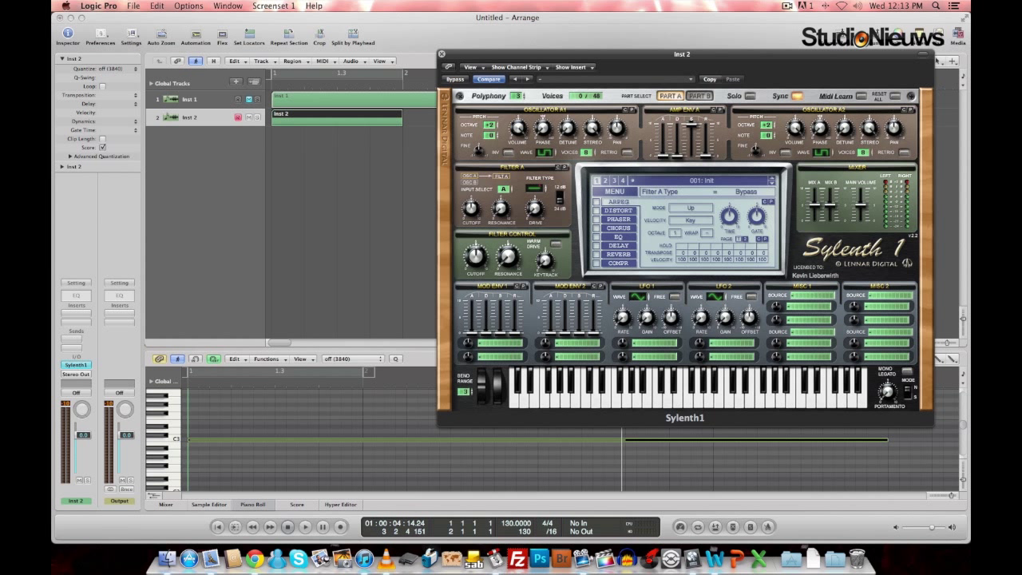
- Set Filter A to Lowpass and route LFO 1 to Cutoff A with a raised modulation amount
click(547, 187)
click(655, 343)
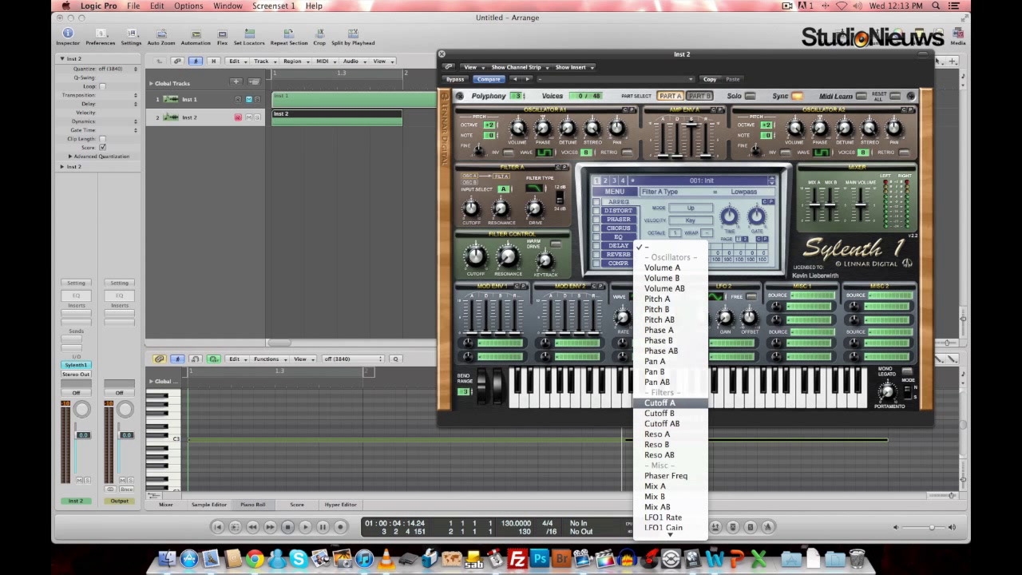
click(660, 402)
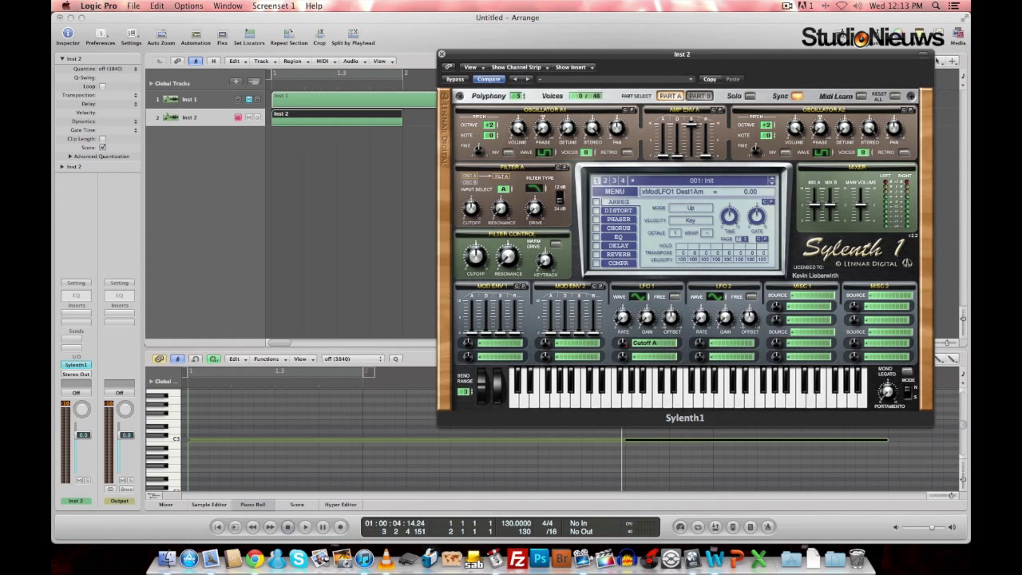
drag(623, 344, 625, 276)
- Raise the LFO 1 gain, set its rate to 1/32, and audition the sound from the start
drag(647, 319, 655, 194)
drag(623, 319, 646, 255)
key(Return)
key(space)
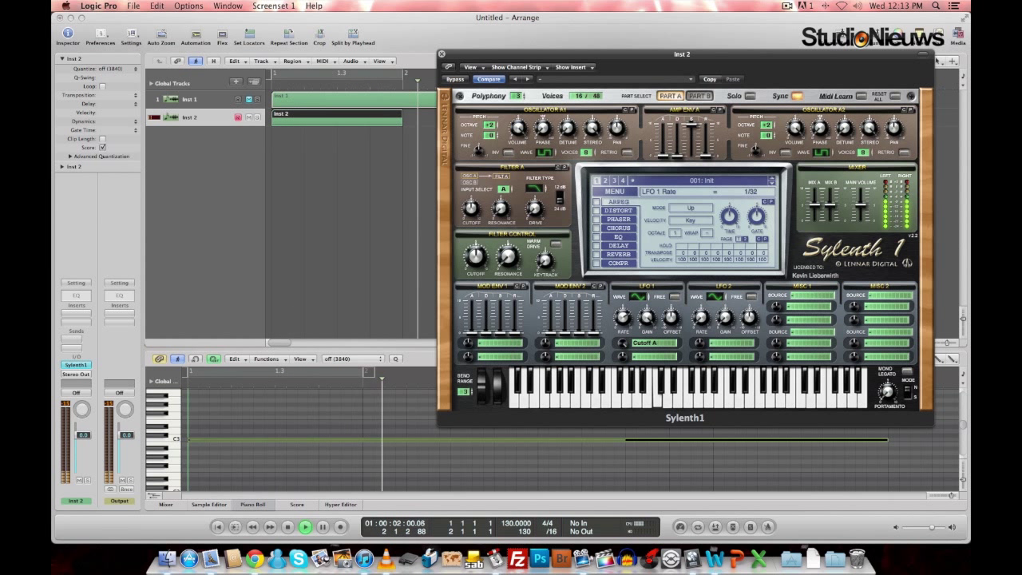
key(space)
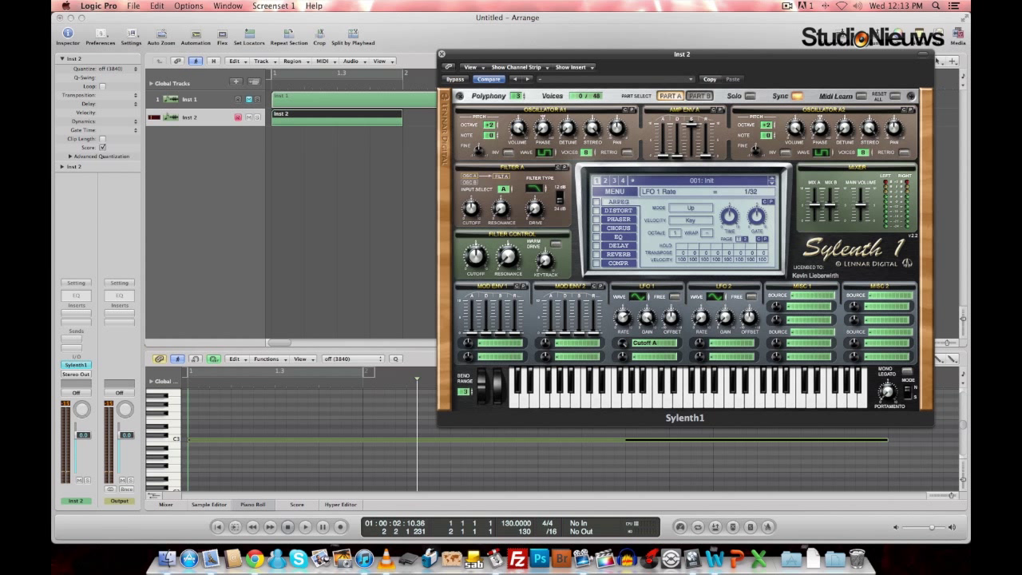
- Change the LFO 1 wave to Pulse and audition the sound from the start
click(648, 297)
click(648, 297)
click(647, 297)
click(643, 297)
key(Return)
key(space)
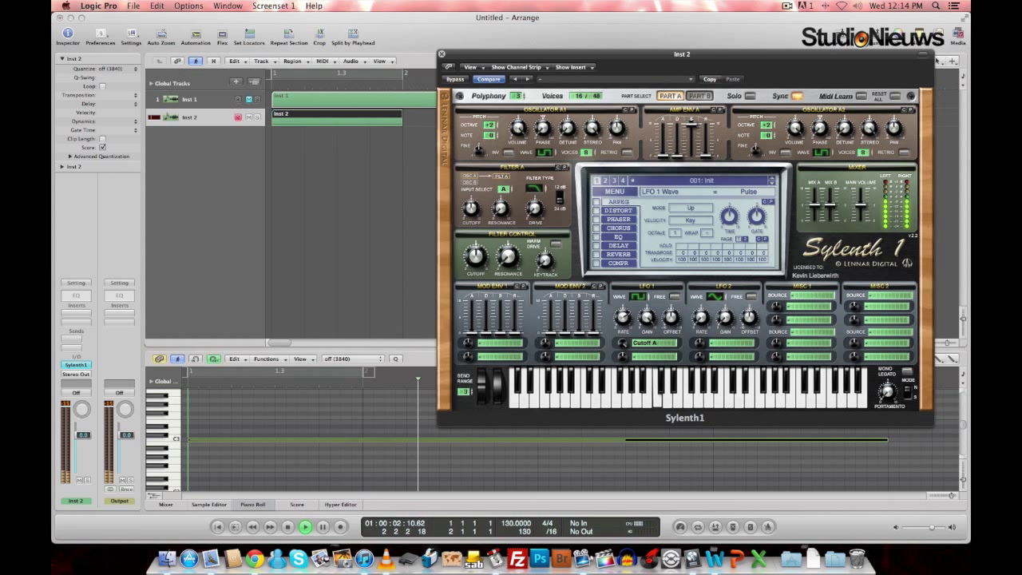
key(space)
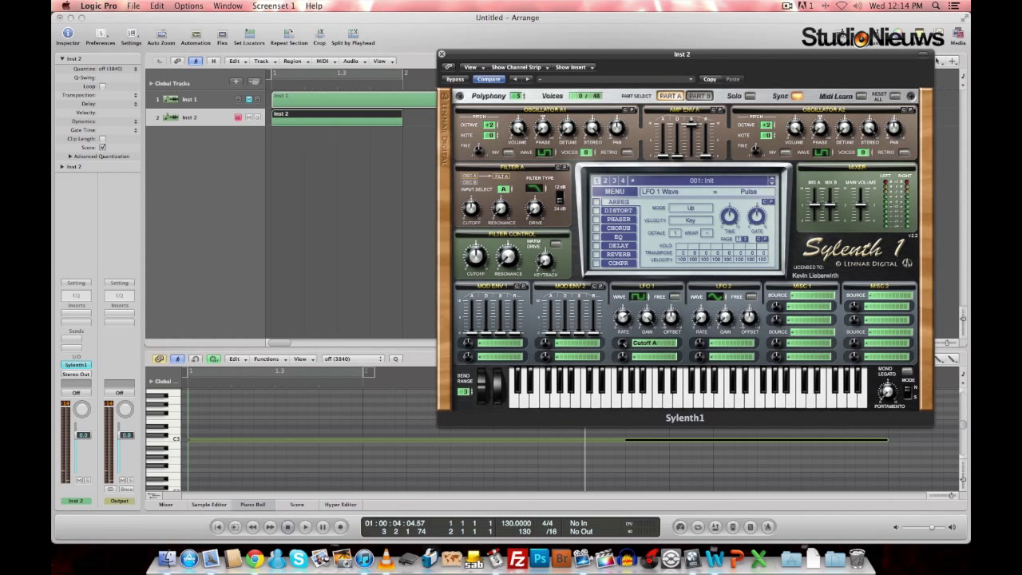
- Route Mod Env 1 to Pitch A, set its decay to 7.47, and audition the sound
click(491, 342)
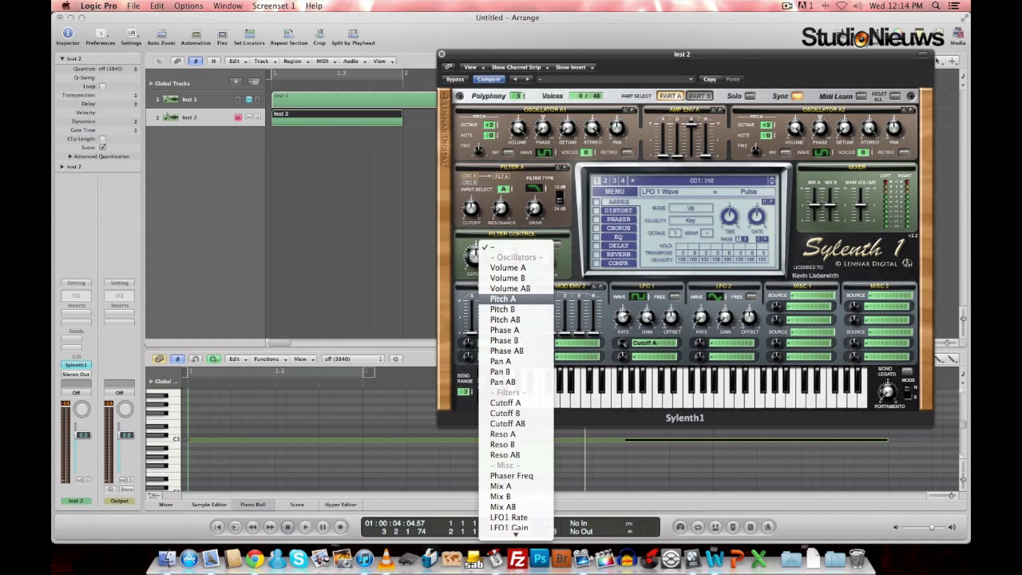
click(503, 299)
drag(468, 343, 488, 308)
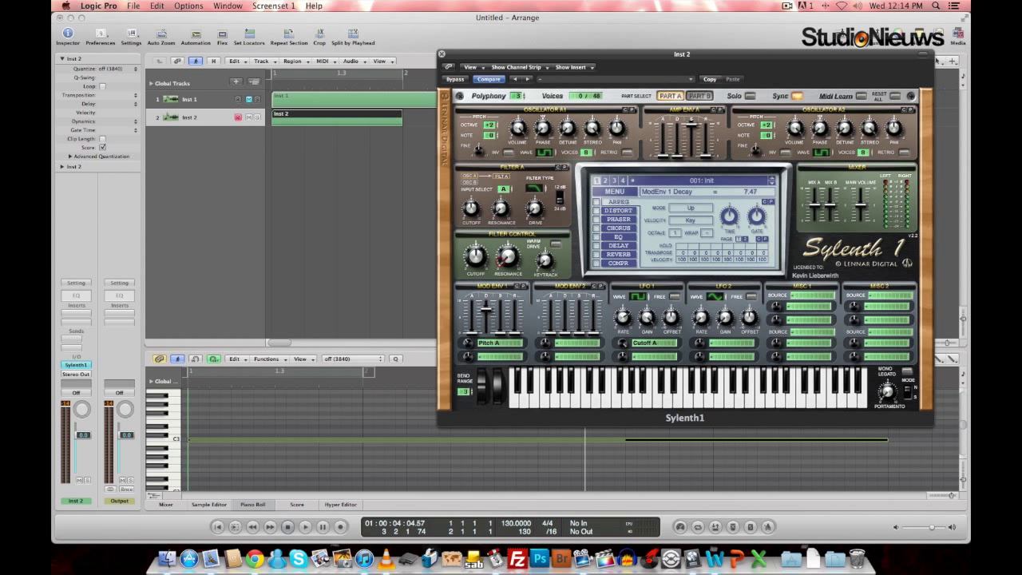
key(space)
key(space)
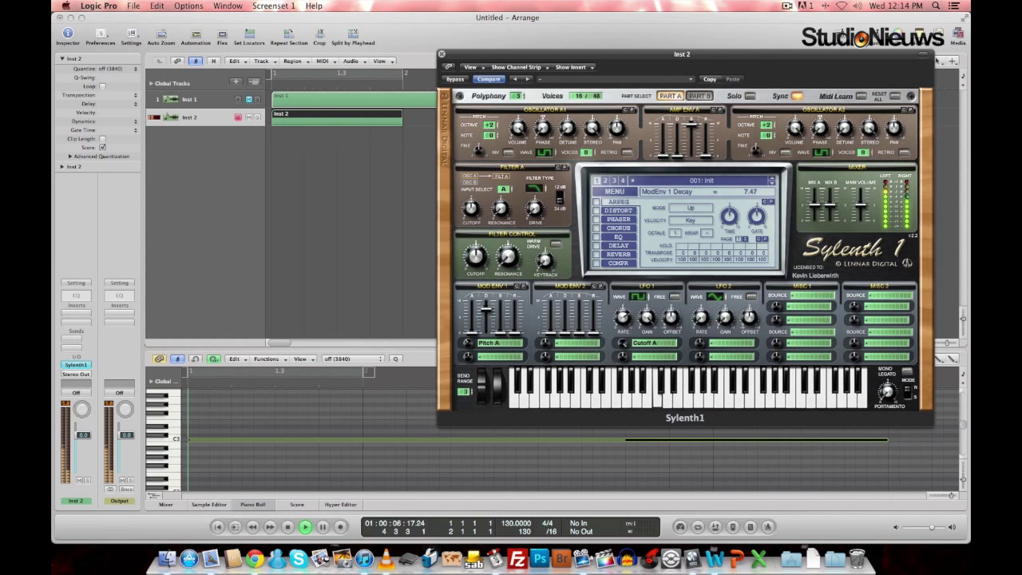
key(space)
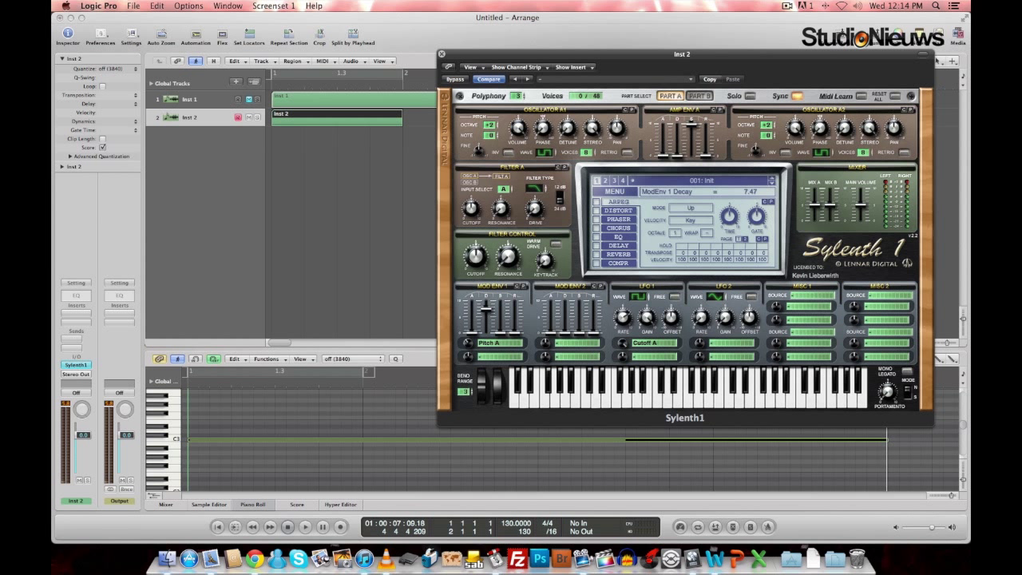
- Raise the Filter Control cutoff to 636.55 Hz and audition the sound
drag(476, 256, 476, 241)
key(space)
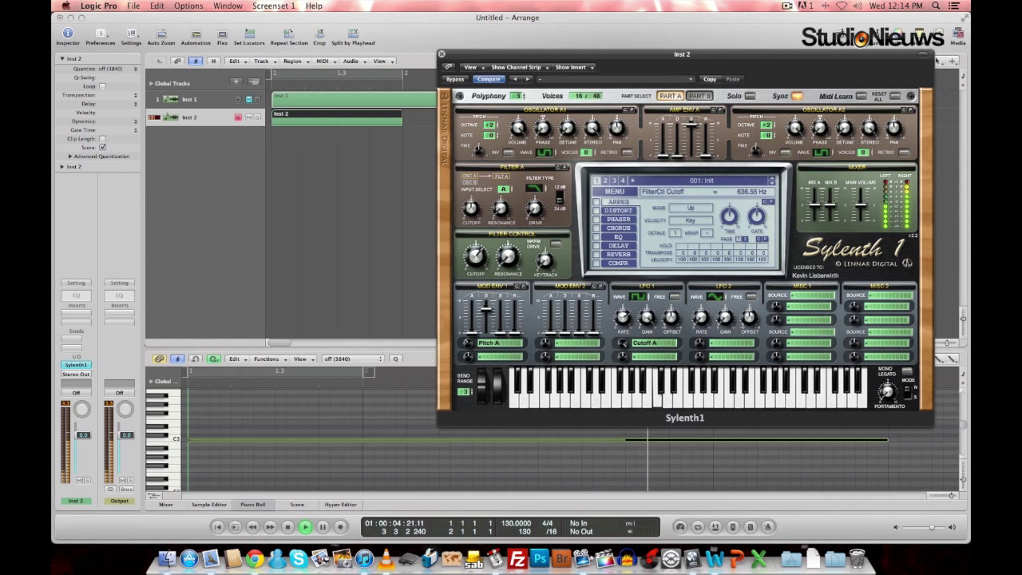
key(space)
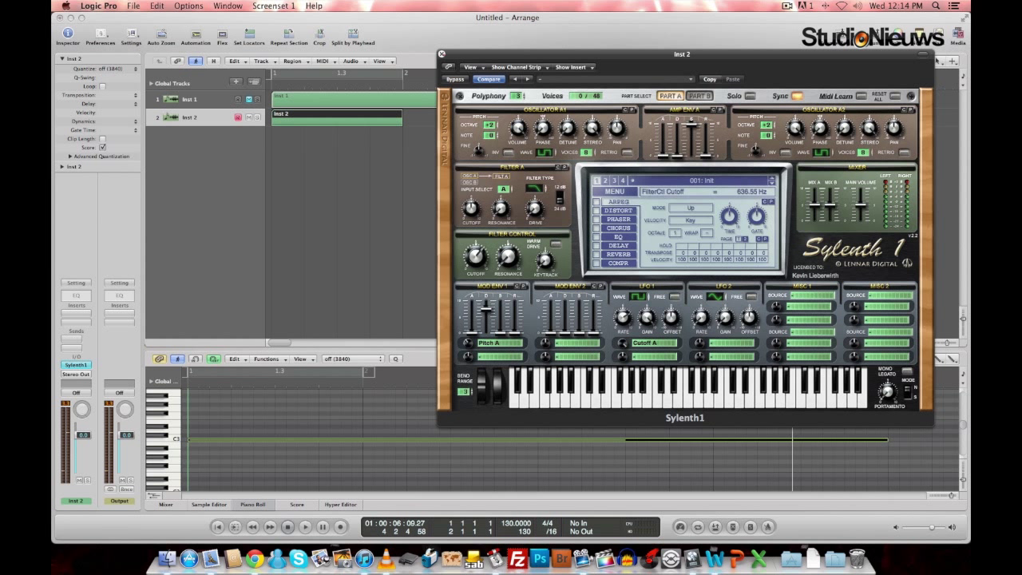
- Close the synth window, show track automation, and set the Inst 2 automation mode to Latch
click(442, 54)
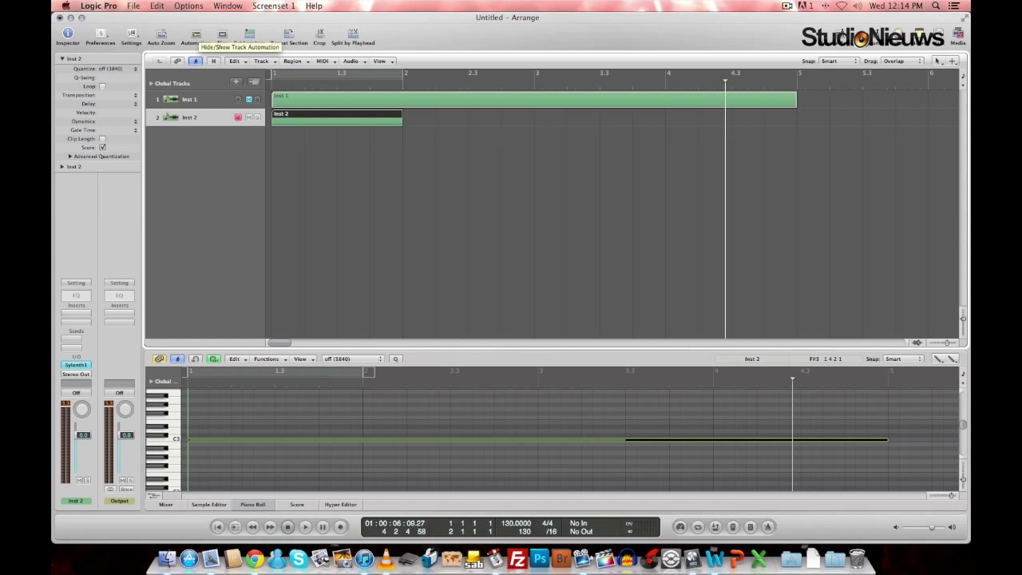
key(Return)
click(195, 34)
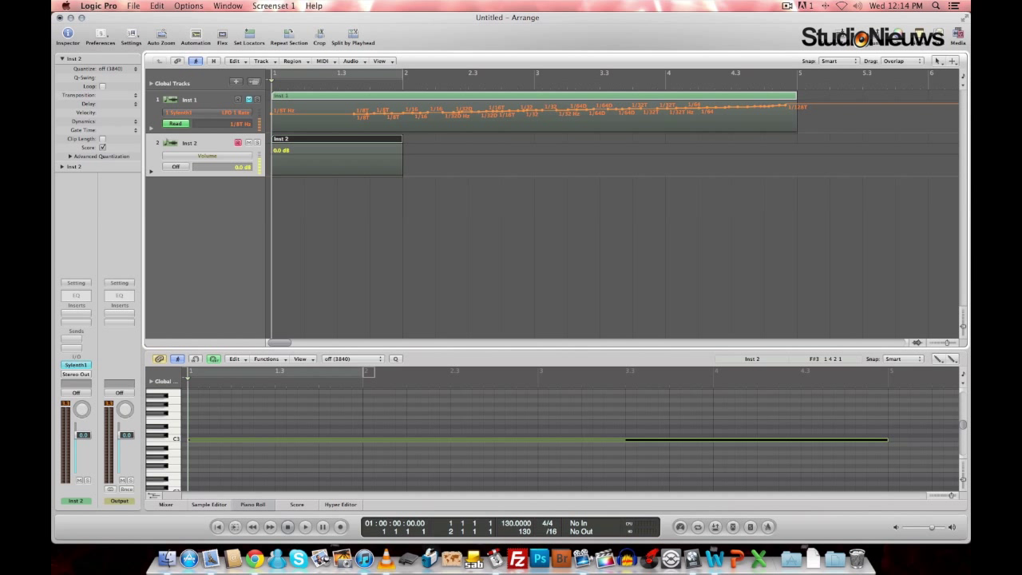
click(175, 166)
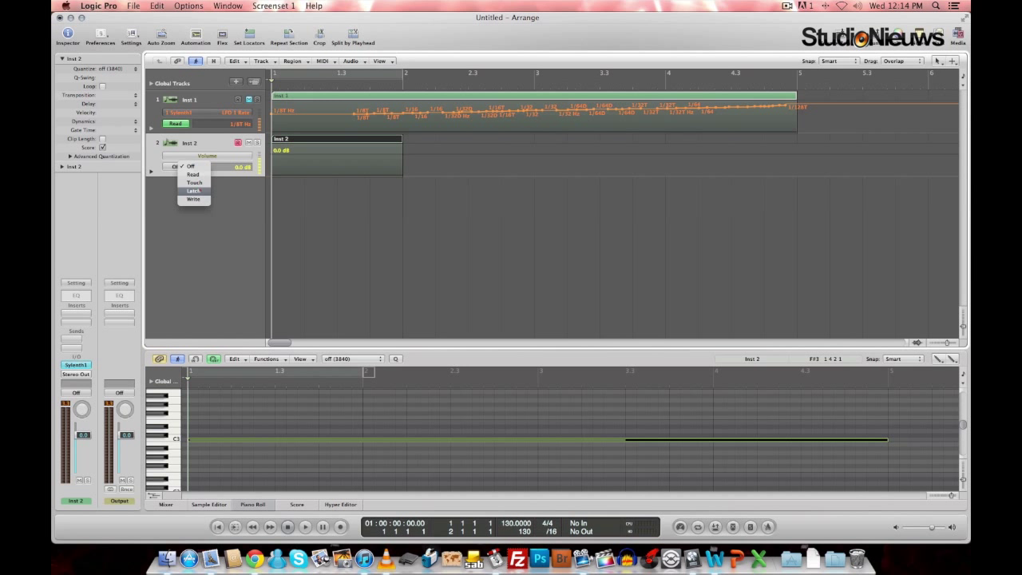
click(193, 191)
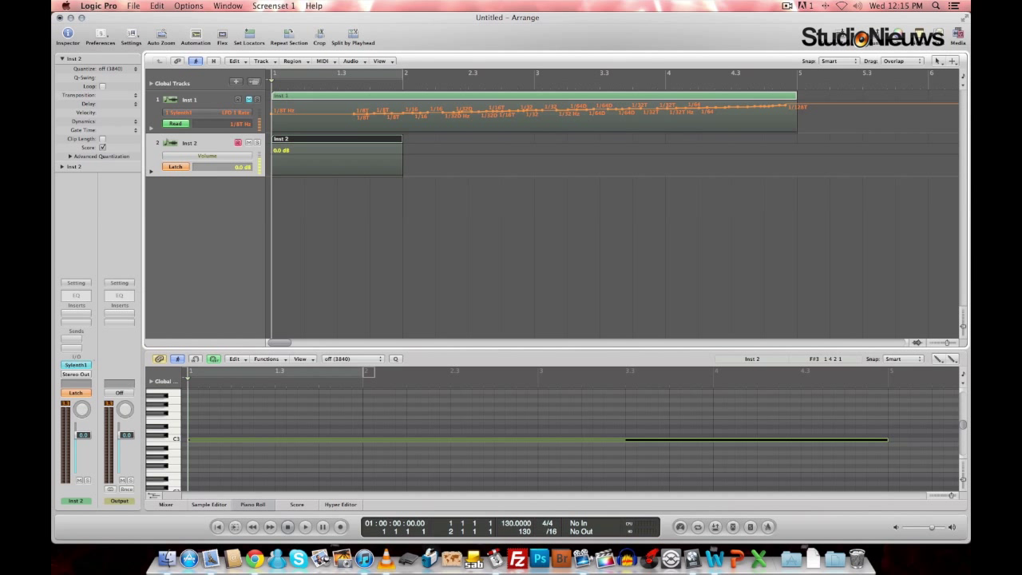
- Set the Sylenth1 LFO 1 rate to 1/4 and record automation raising it to 1/256T during playback
double_click(79, 365)
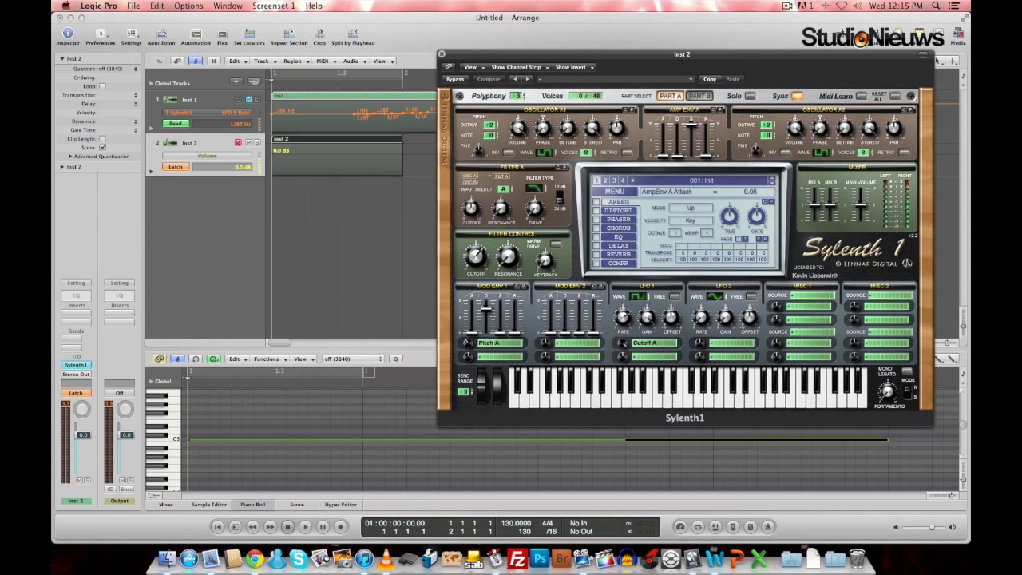
drag(622, 318, 623, 302)
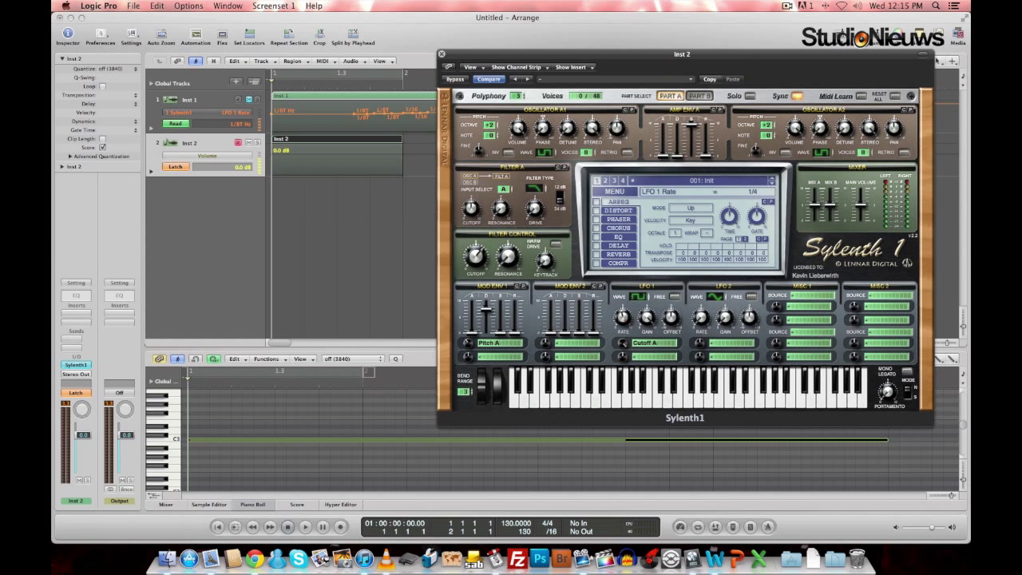
key(space)
drag(622, 318, 622, 272)
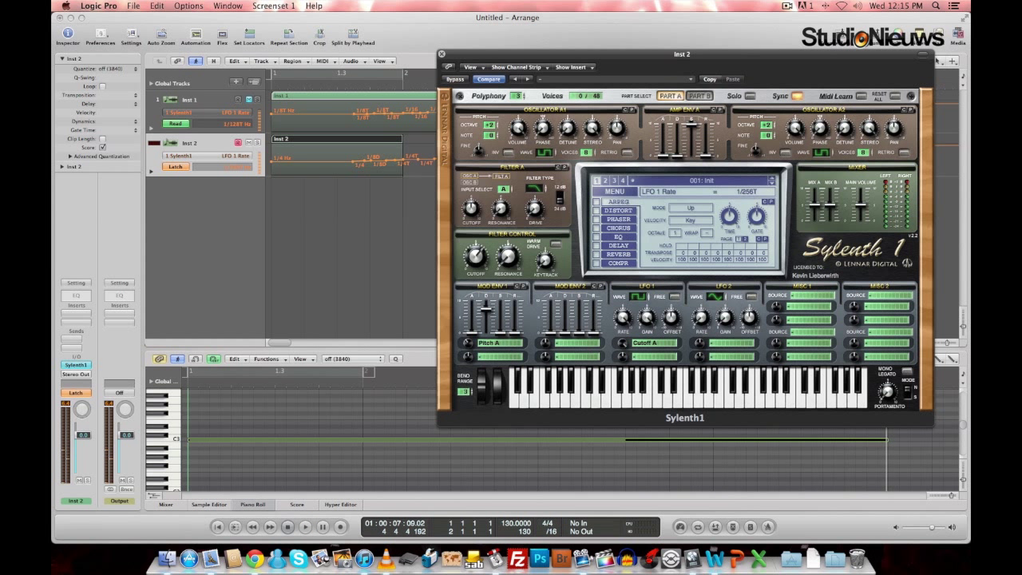
- Close the synth window and switch the Inst 2 track's automation mode to Read
click(442, 53)
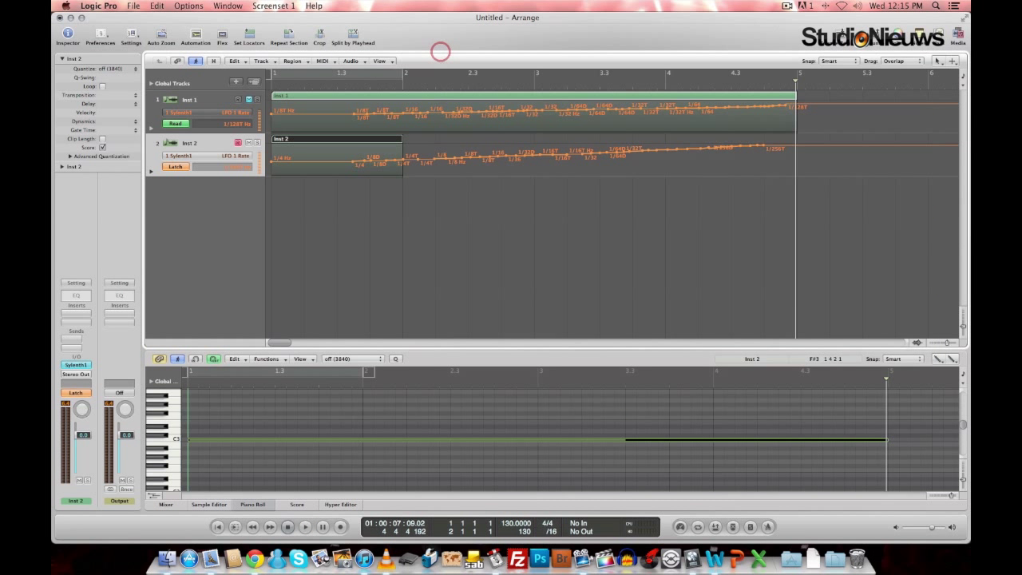
click(176, 166)
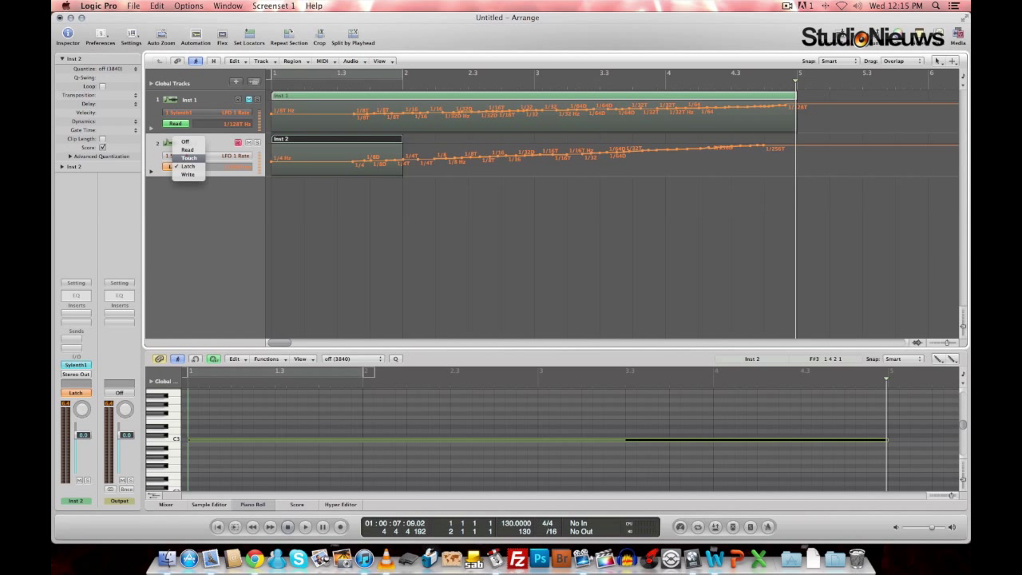
click(187, 153)
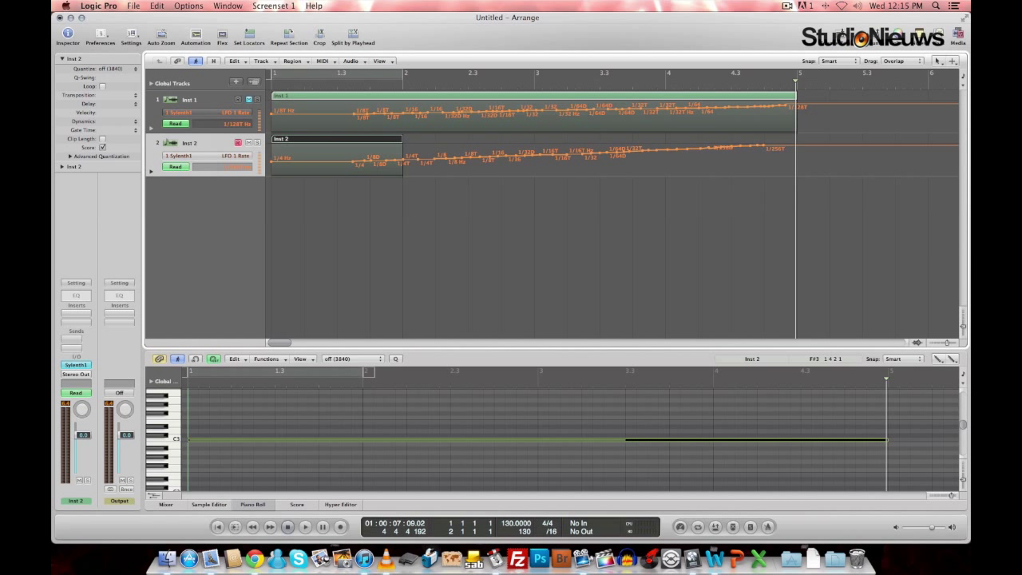
click(196, 35)
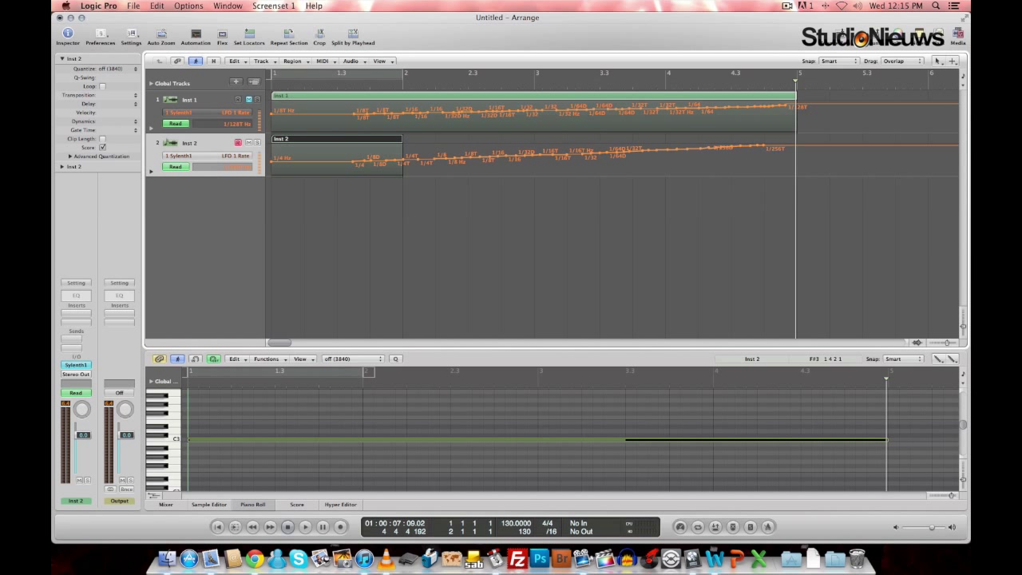